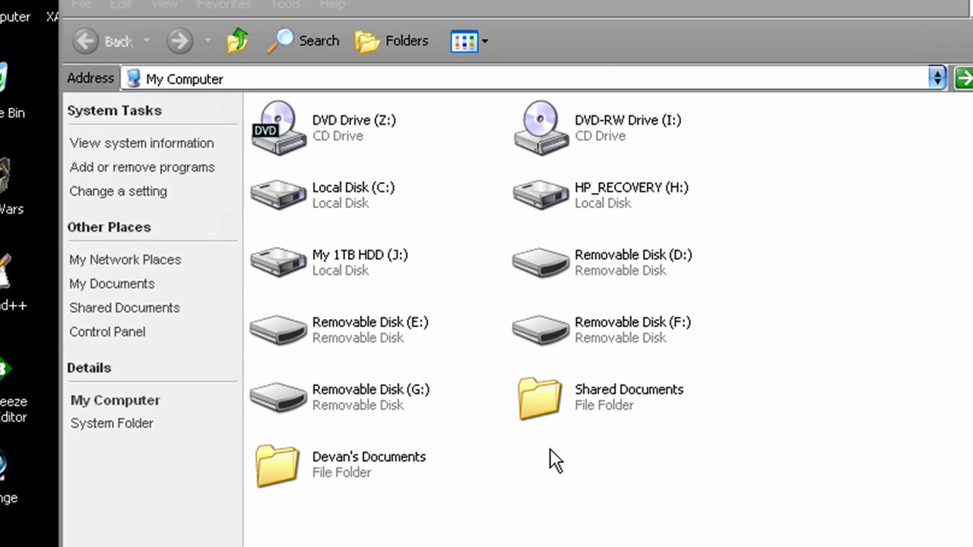
Step: Inspect the My 1TB HDD (J:) drive icon, then preview external_hard_drive.ico from the desktop and close the preview
click(325, 257)
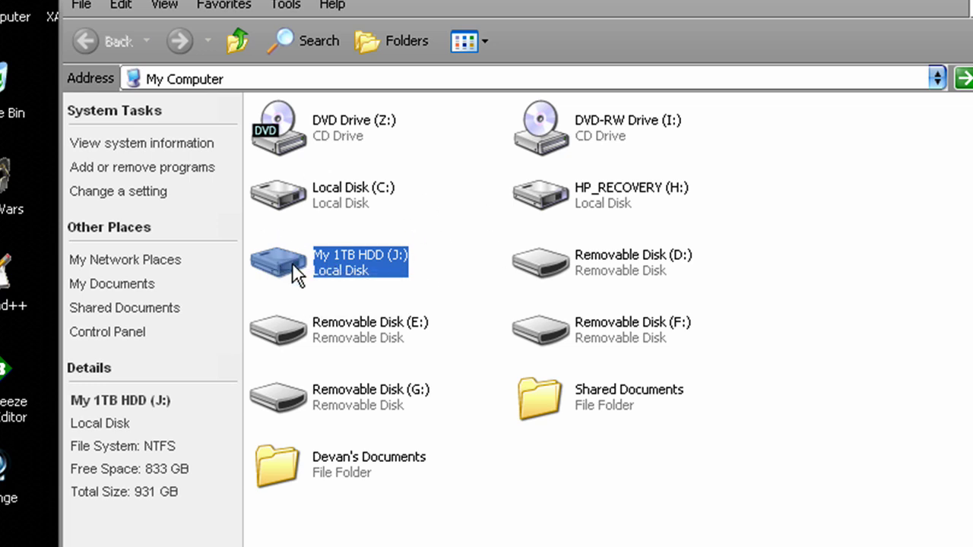
click(437, 282)
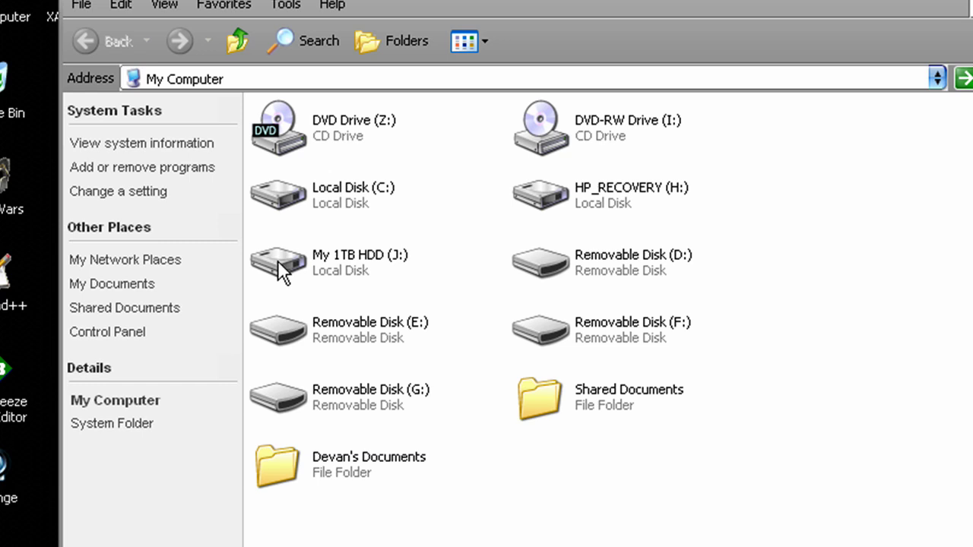
mouse_move(285, 283)
key(super+d)
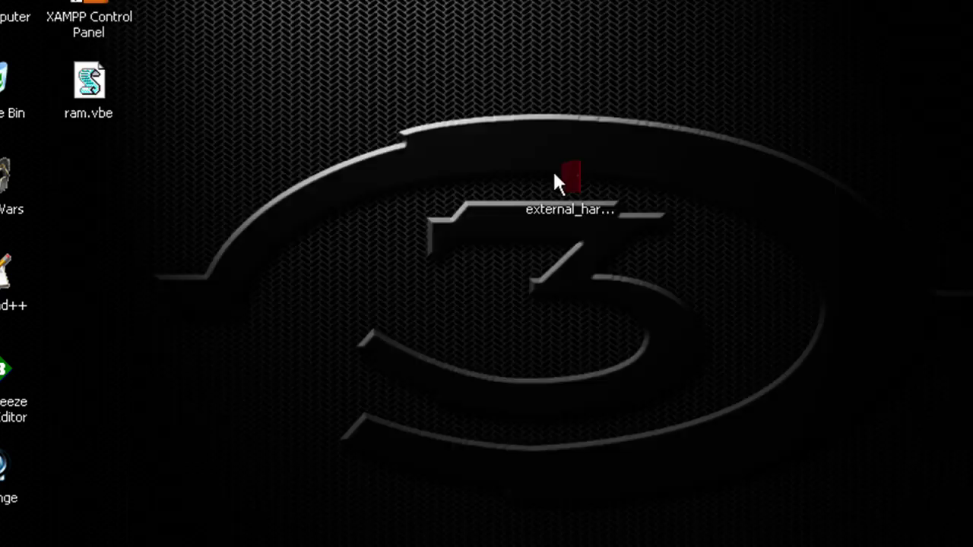
double_click(569, 181)
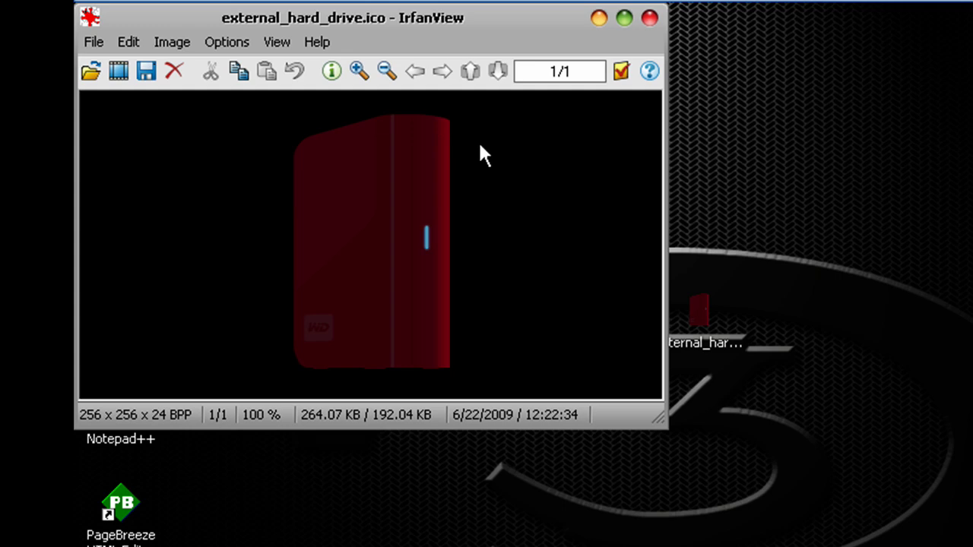
click(650, 17)
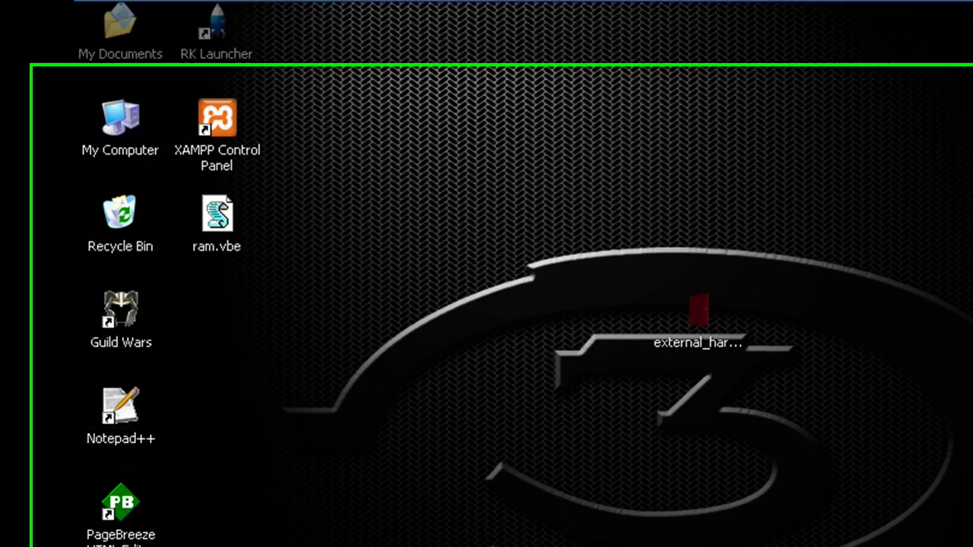
Step: Open the My 1TB HDD (J:) drive from My Computer and go to the end of its root folder
double_click(120, 120)
double_click(346, 263)
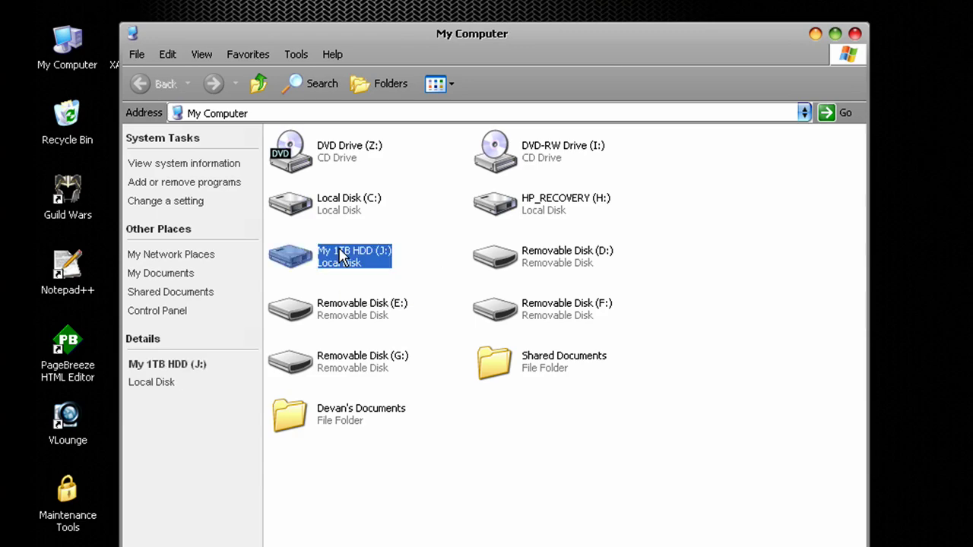
scroll(347, 266, down, 3)
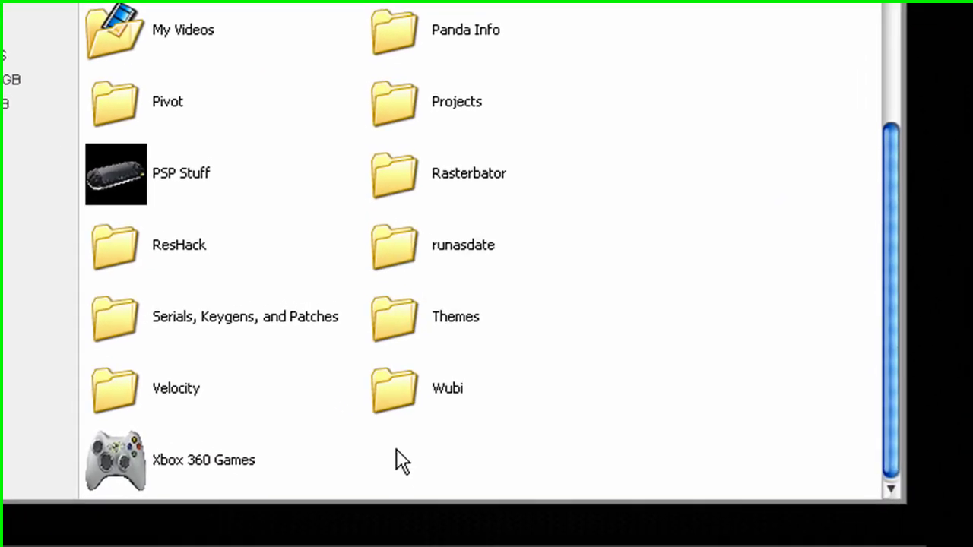
Step: Create a new text document named autorun.inf in the root of the J: drive, accepting the extension change
right_click(465, 511)
mouse_move(544, 473)
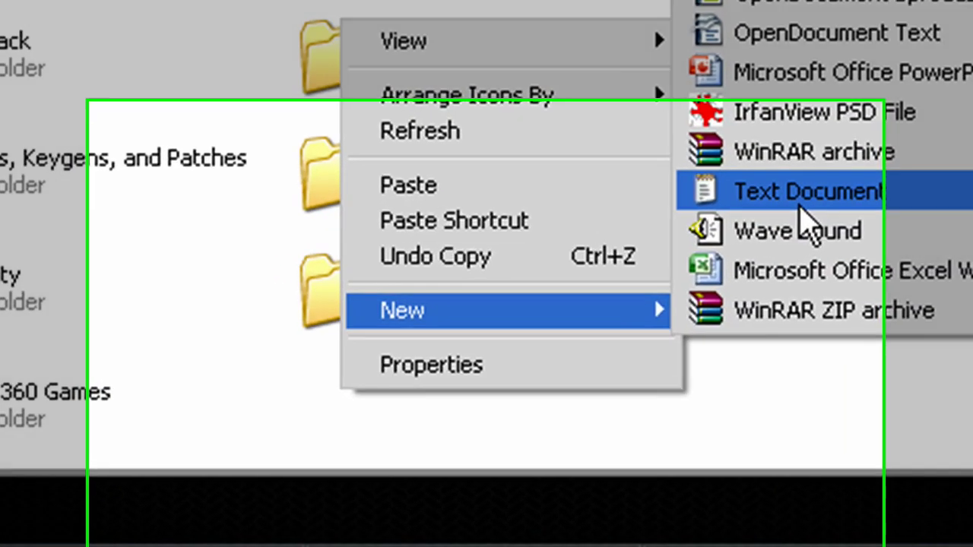
click(682, 328)
text(aut)
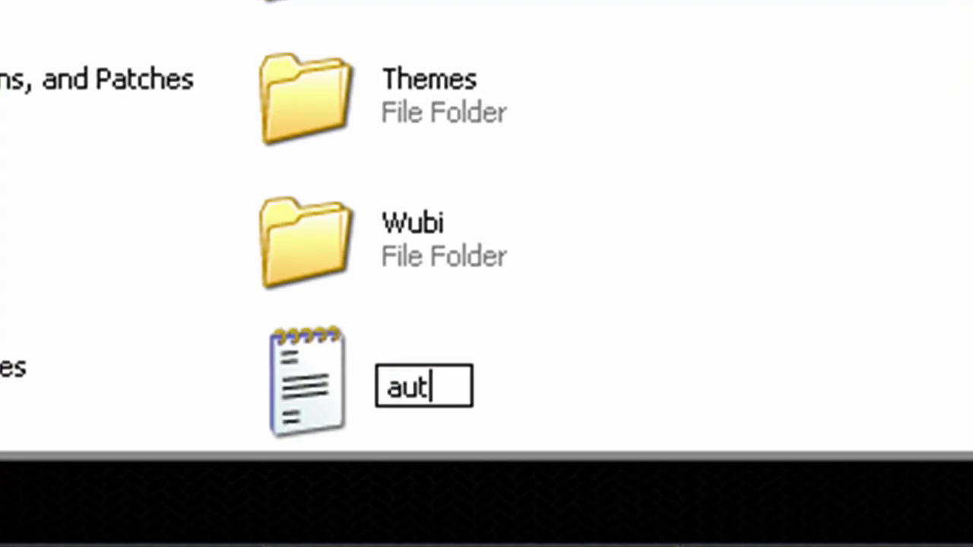
text(orun.inf)
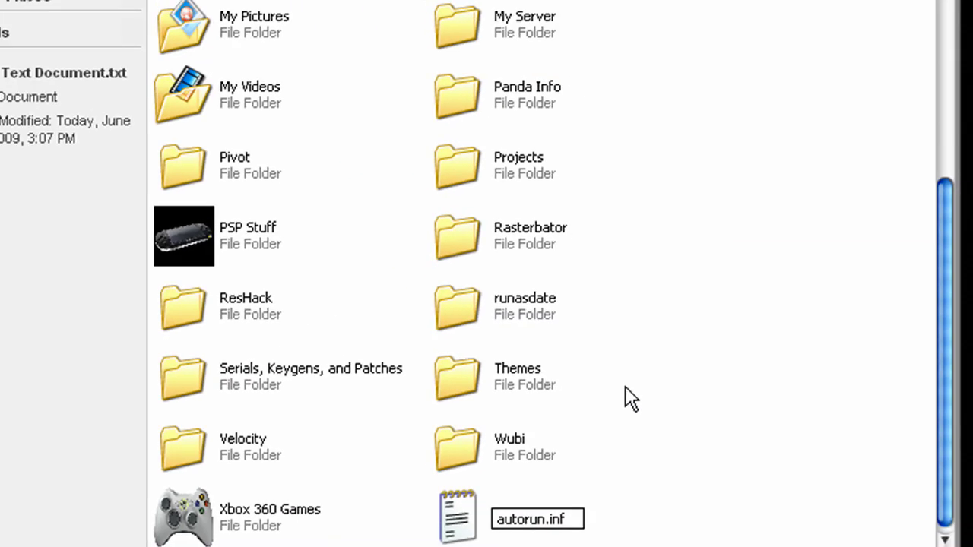
key(Return)
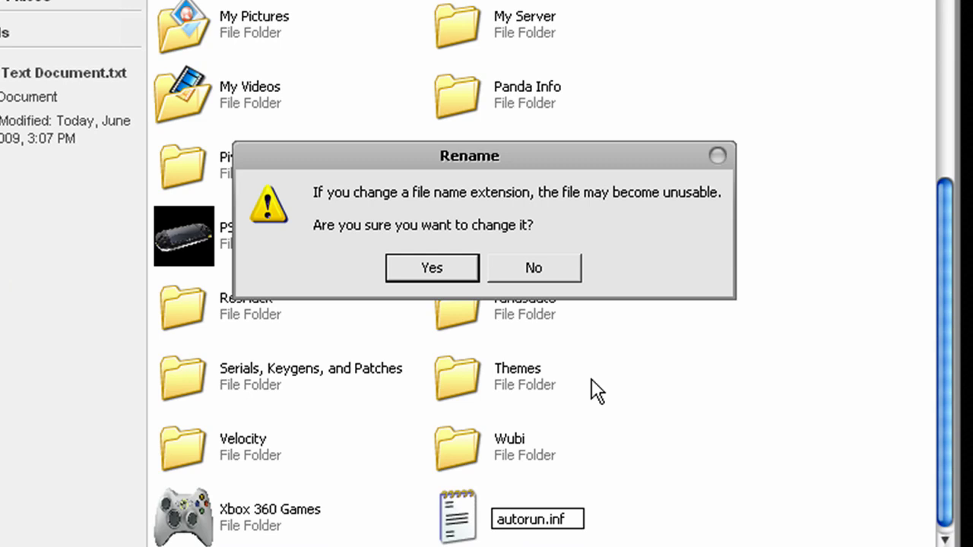
click(434, 263)
click(710, 406)
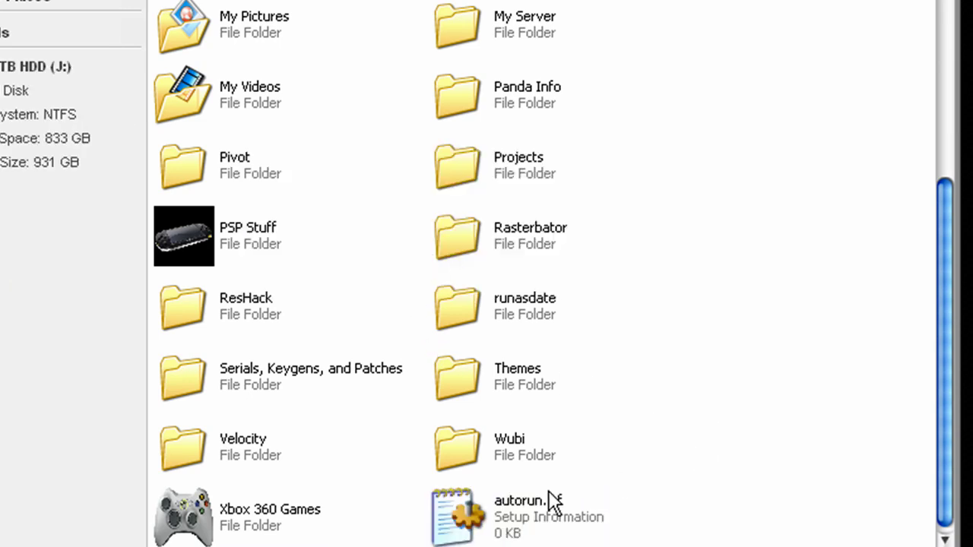
Step: Open autorun.inf with Notepad
right_click(522, 500)
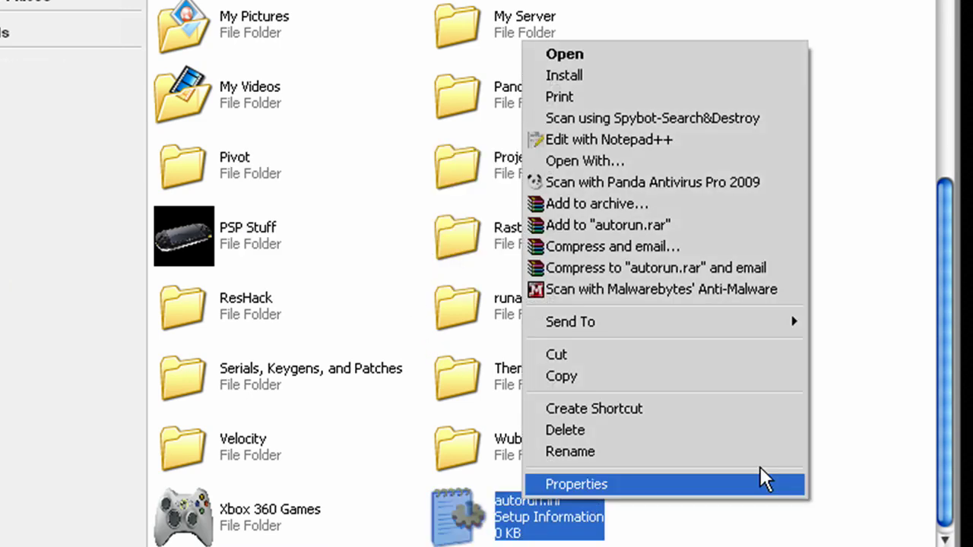
click(614, 161)
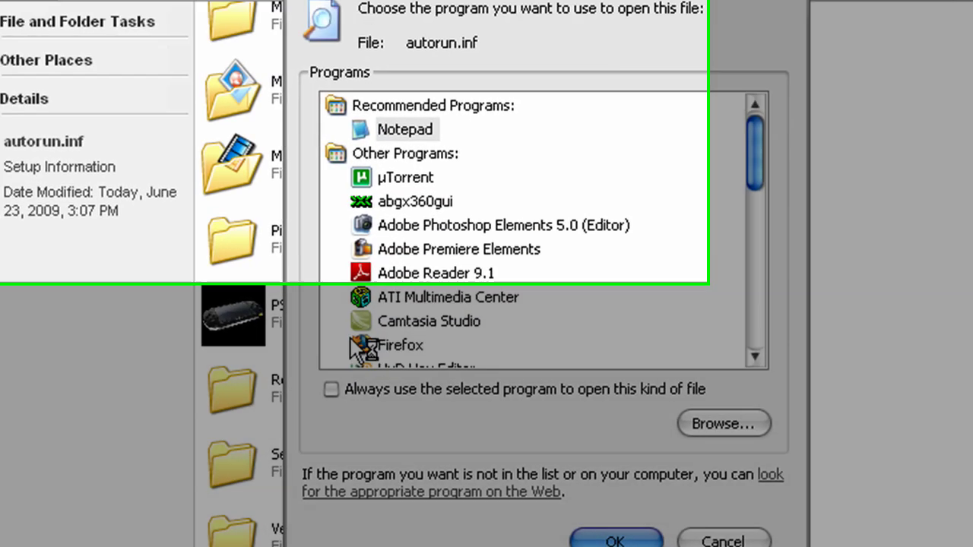
click(546, 451)
Step: Enter the line [autorun] followed by the line ICON=external_hard_drive.ico in autorun.inf
text([)
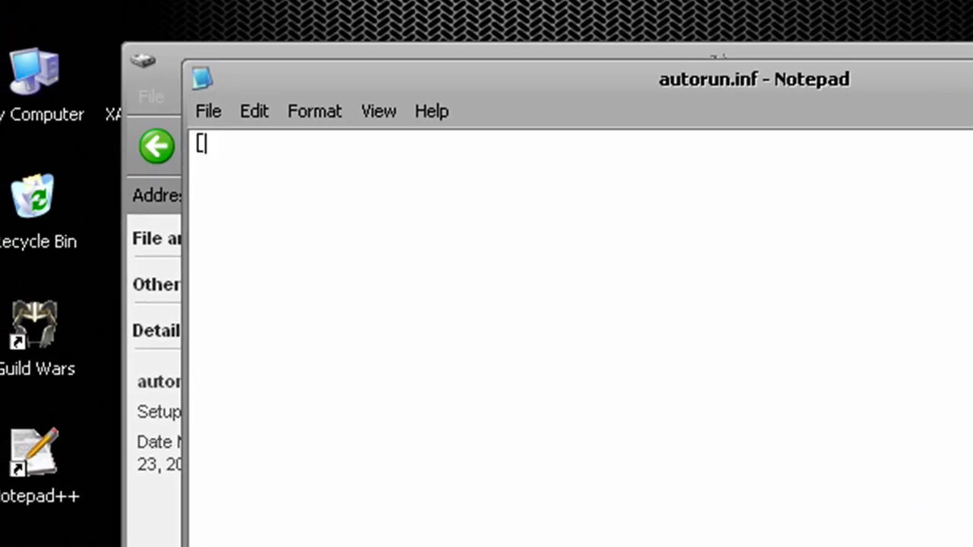
text(autoru[autorun])
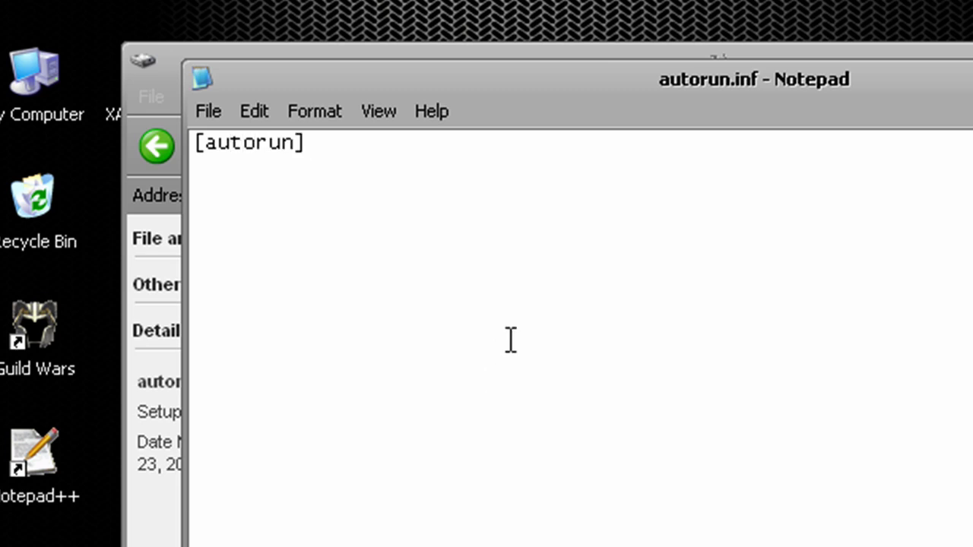
key(Return)
text(ICON)
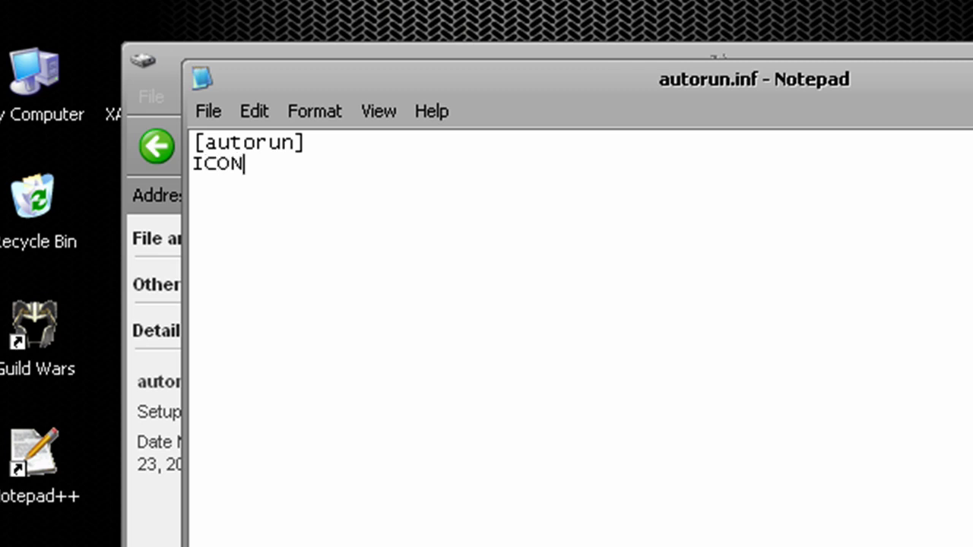
text(=)
text(external_)
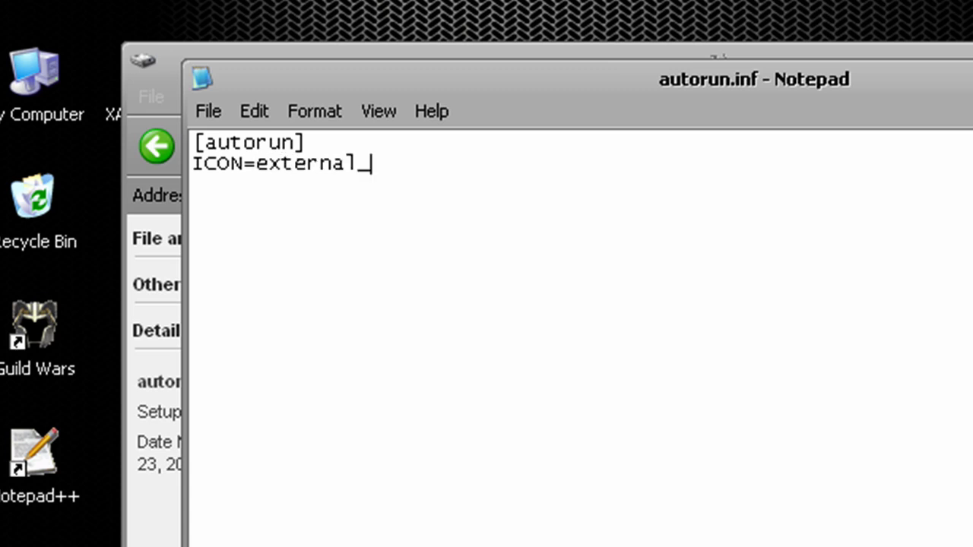
text(hard_)
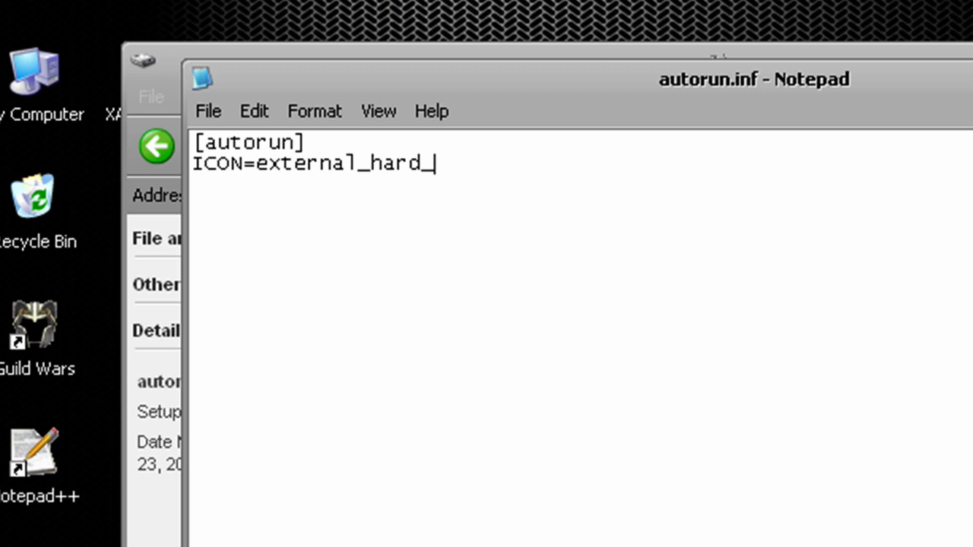
text(drive.ico)
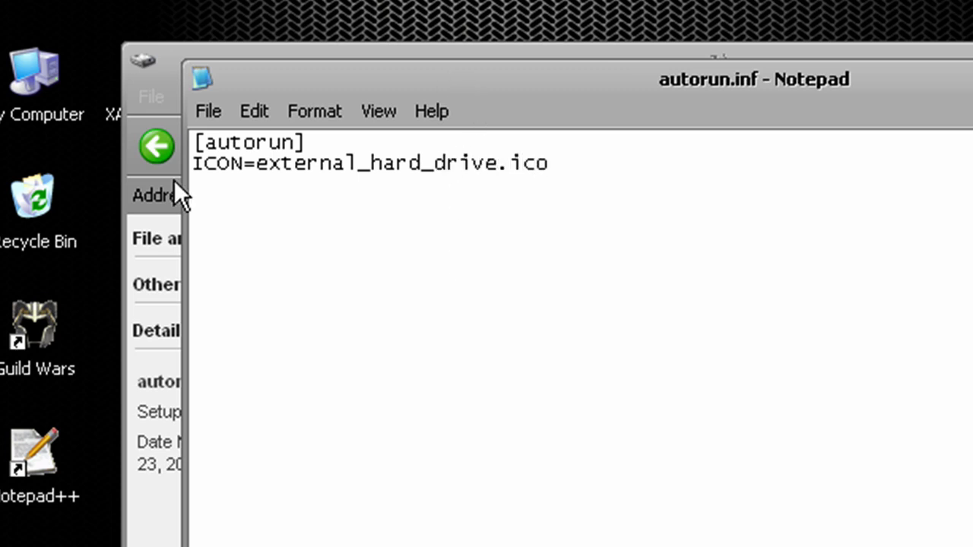
Step: Save autorun.inf and close Notepad
click(207, 111)
click(253, 197)
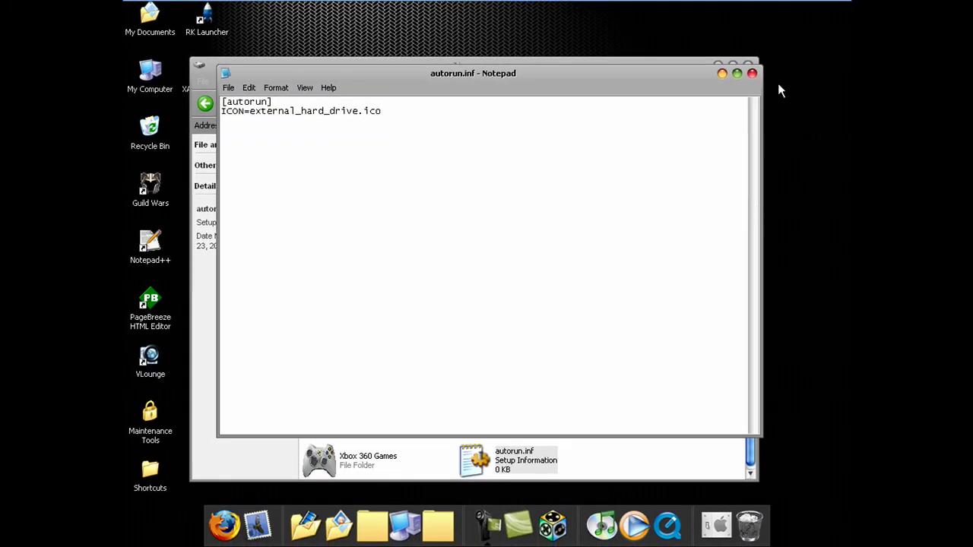
click(752, 73)
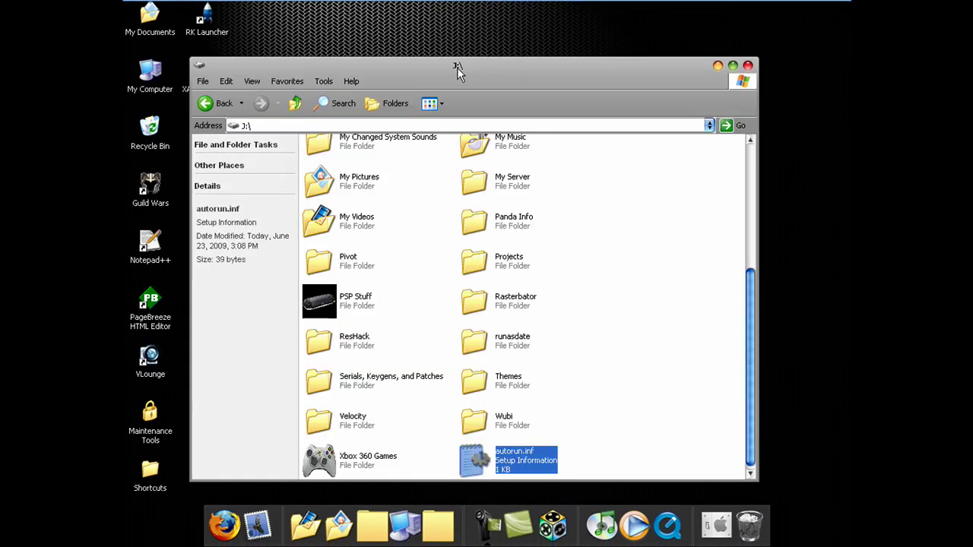
Step: Copy external_hard_drive.ico from the desktop into the root of J:\ and place it after the existing items
drag(457, 67, 438, 245)
drag(496, 190, 635, 497)
drag(532, 250, 533, 30)
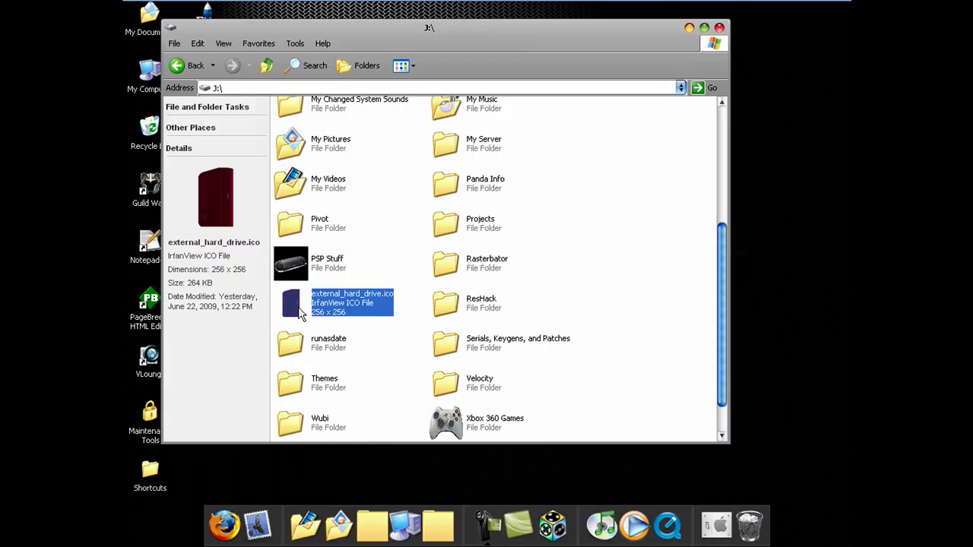
drag(302, 273, 423, 431)
click(627, 380)
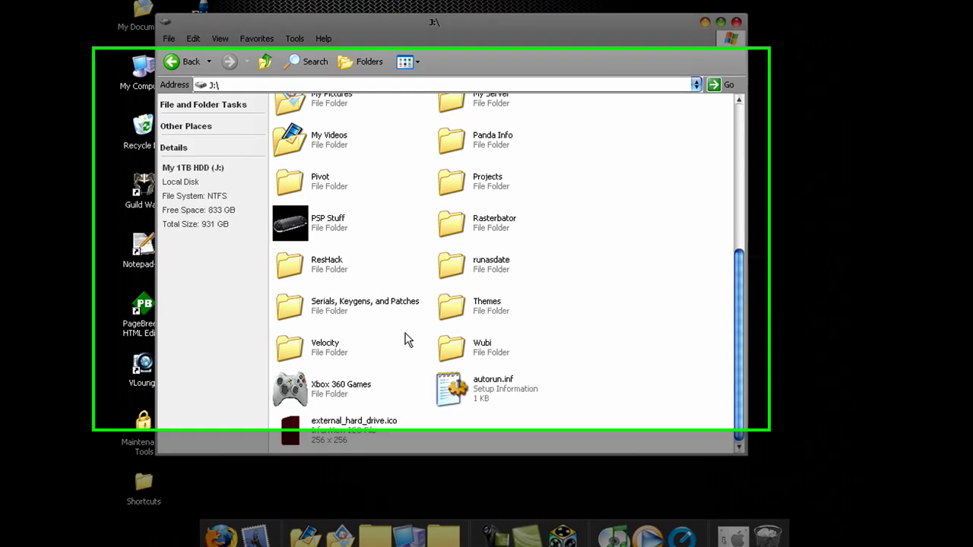
Step: Return to My Computer and refresh the list of drives
scroll(406, 339, up, 5)
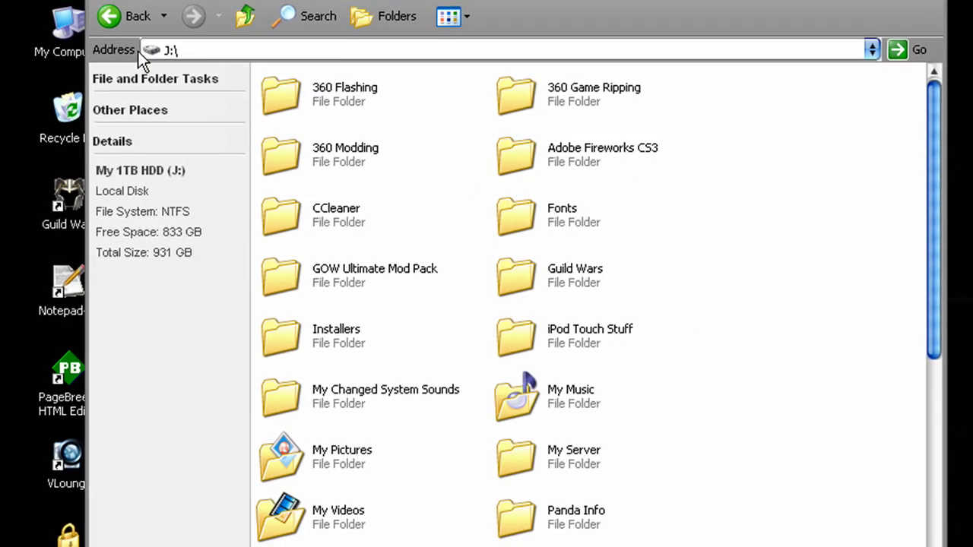
click(245, 16)
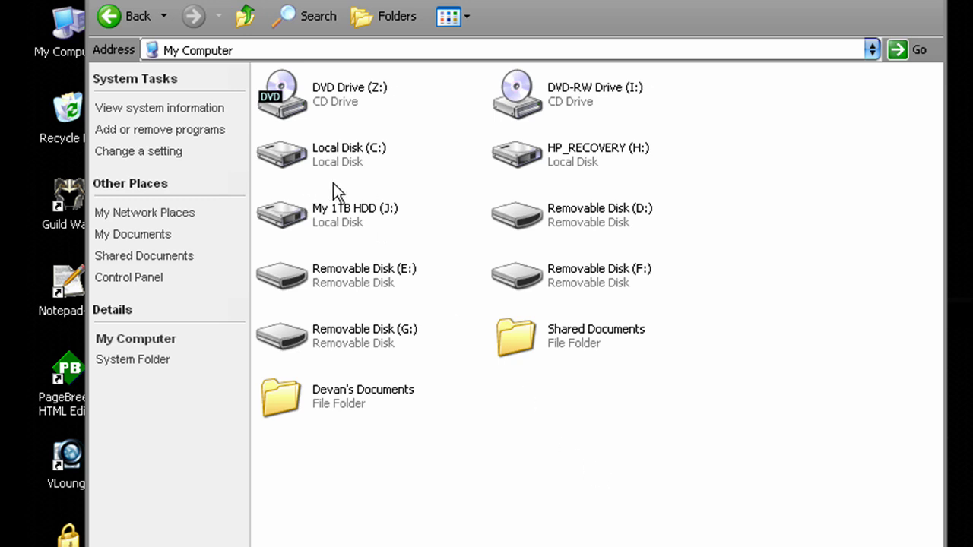
right_click(487, 427)
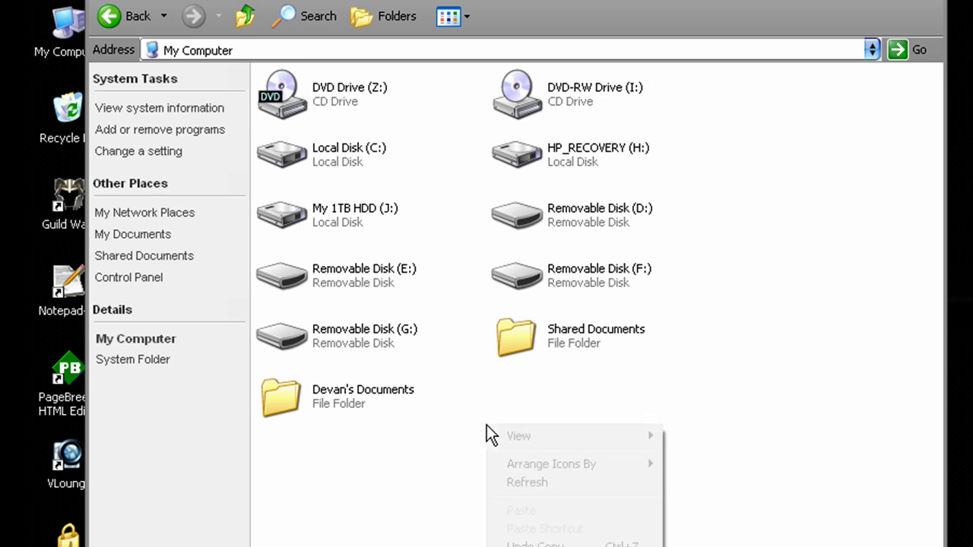
click(565, 483)
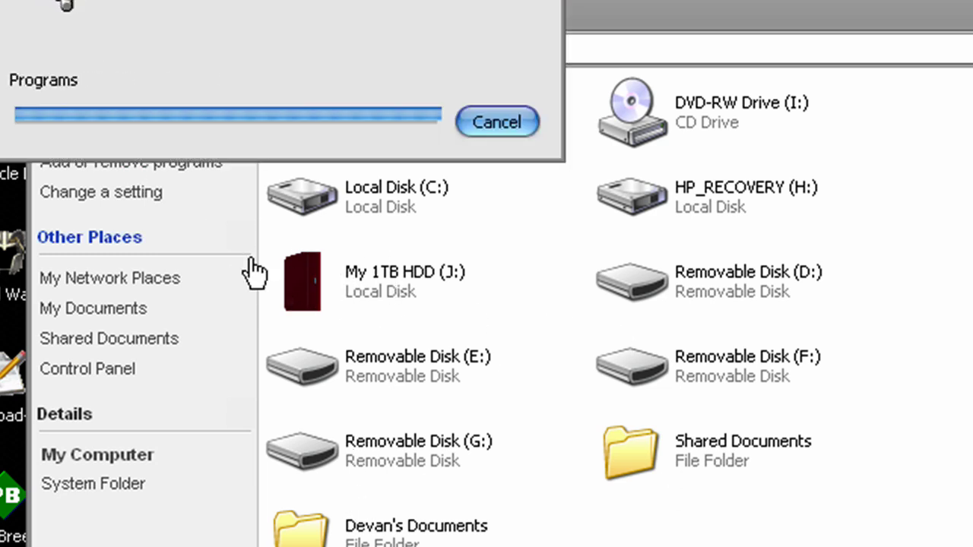
Step: Cancel the drive's content scan, dismiss its AutoPlay prompt, and reopen My 1TB HDD (J:) at its root files
click(498, 123)
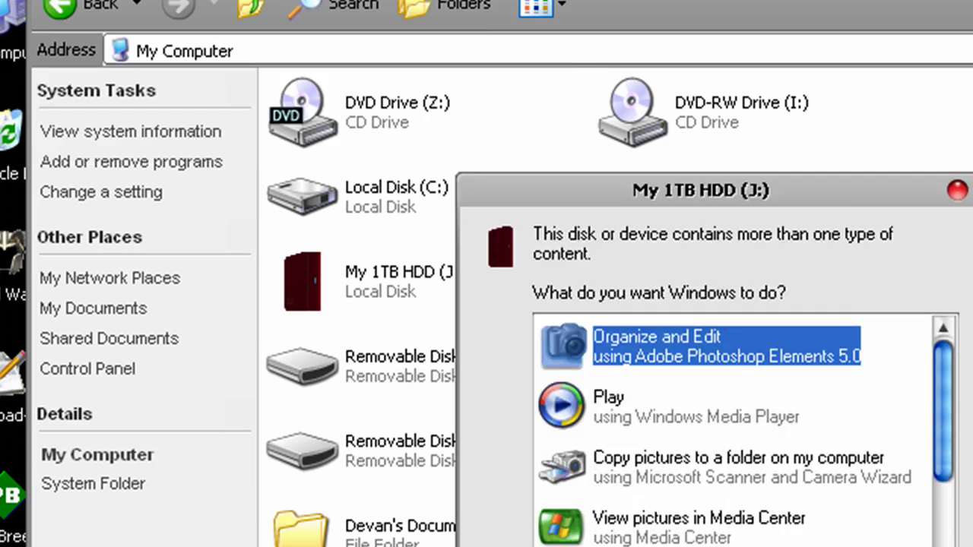
click(886, 536)
double_click(346, 300)
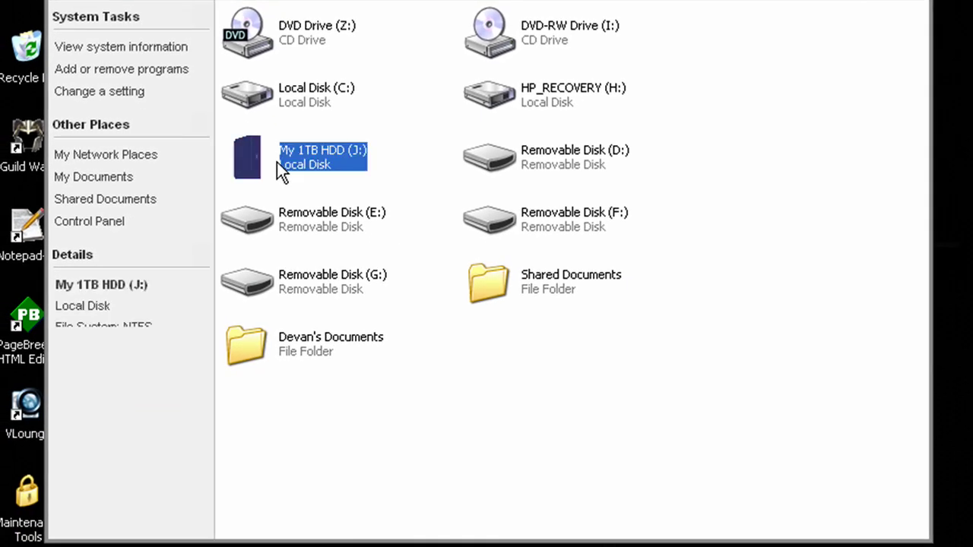
scroll(819, 368, down, 5)
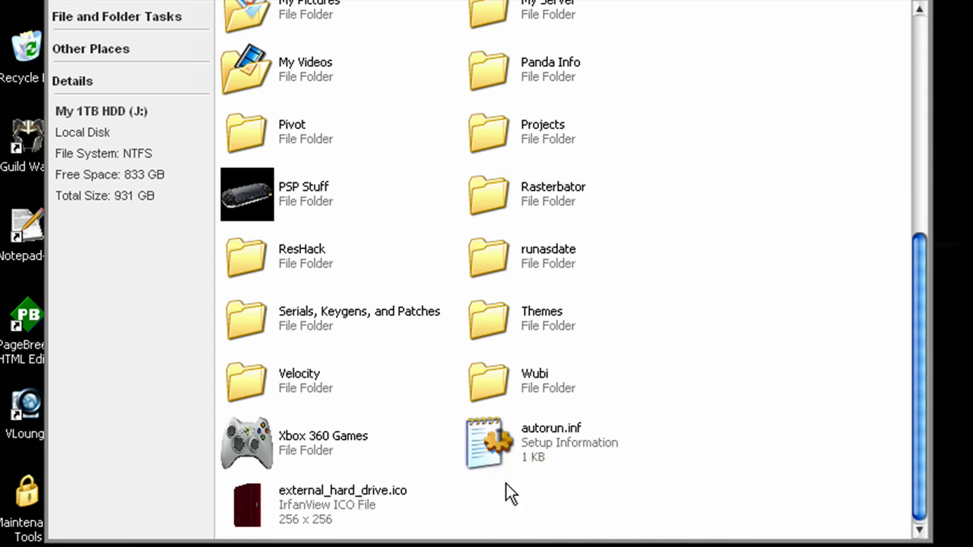
Step: Set the Hidden attribute on autorun.inf through its file properties and apply it
right_click(507, 461)
click(578, 448)
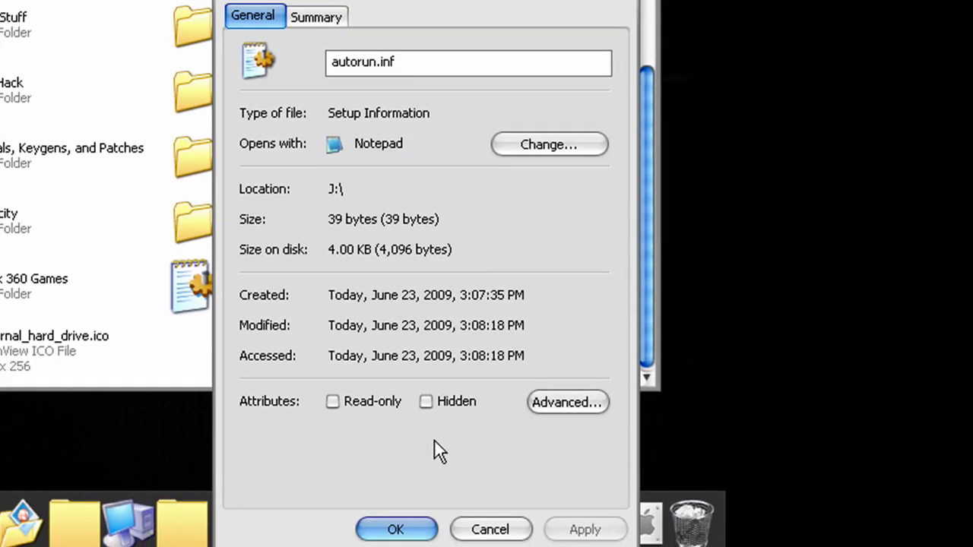
click(426, 401)
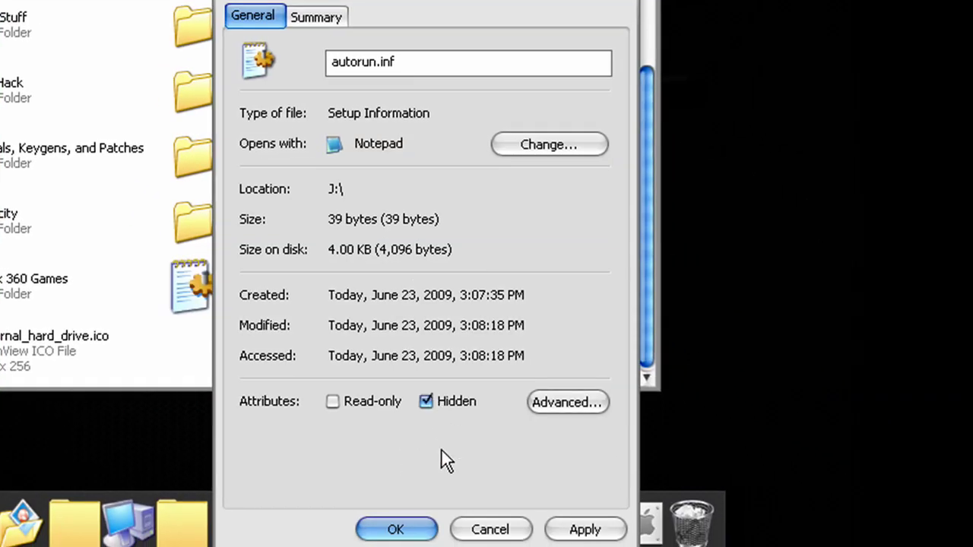
click(584, 530)
click(396, 530)
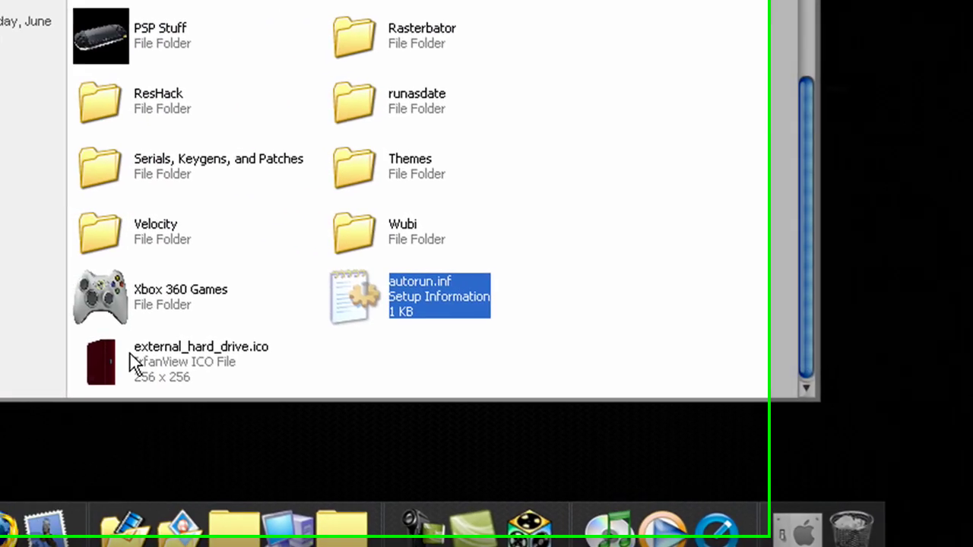
Step: Set the Hidden attribute on external_hard_drive.ico through its file properties and apply it
click(53, 342)
right_click(84, 357)
click(449, 314)
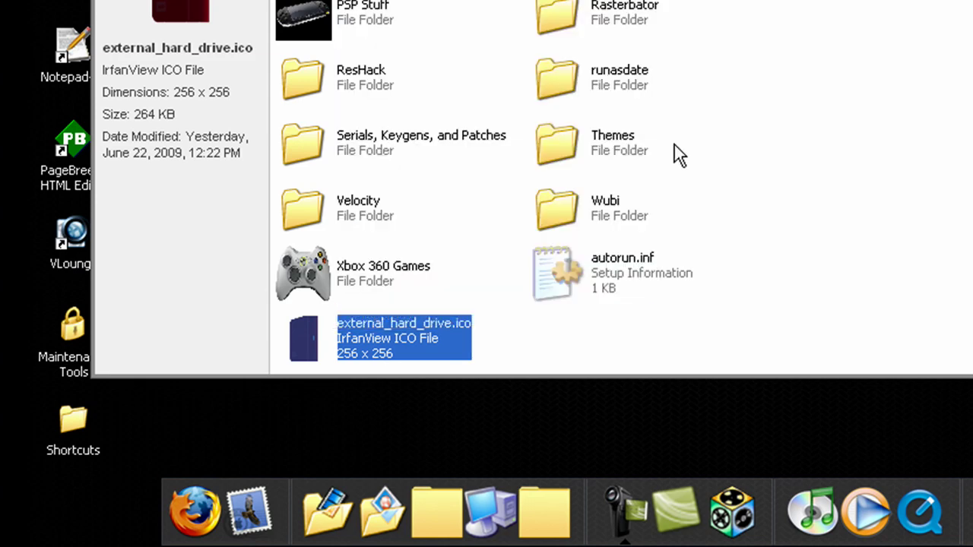
click(546, 389)
click(706, 517)
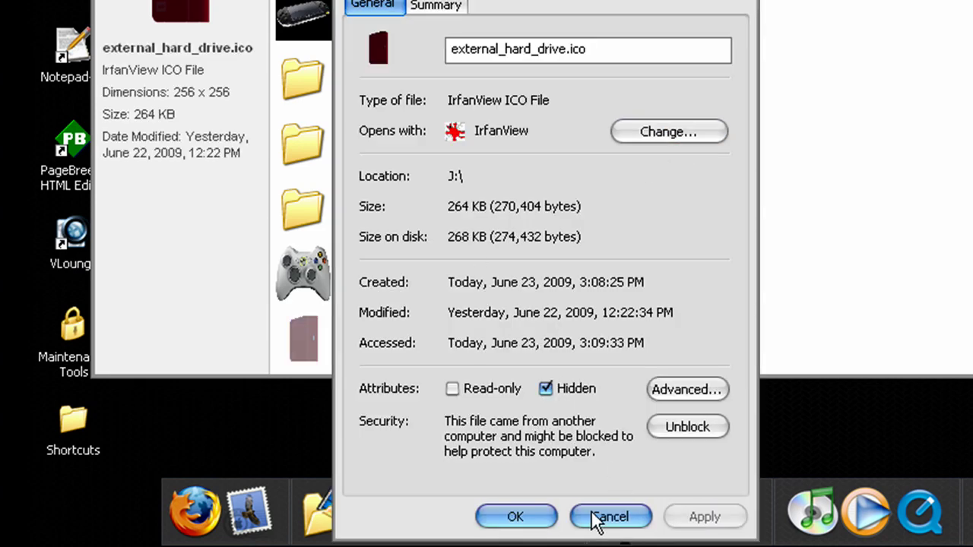
click(532, 517)
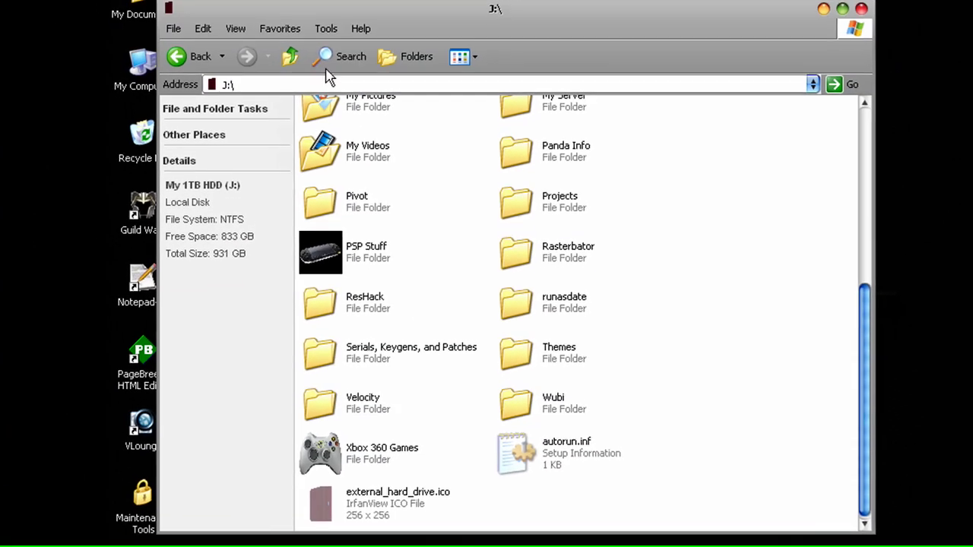
Step: Go up to My Computer and reopen My 1TB HDD (J:) to check its refreshed file listing
click(289, 59)
double_click(375, 226)
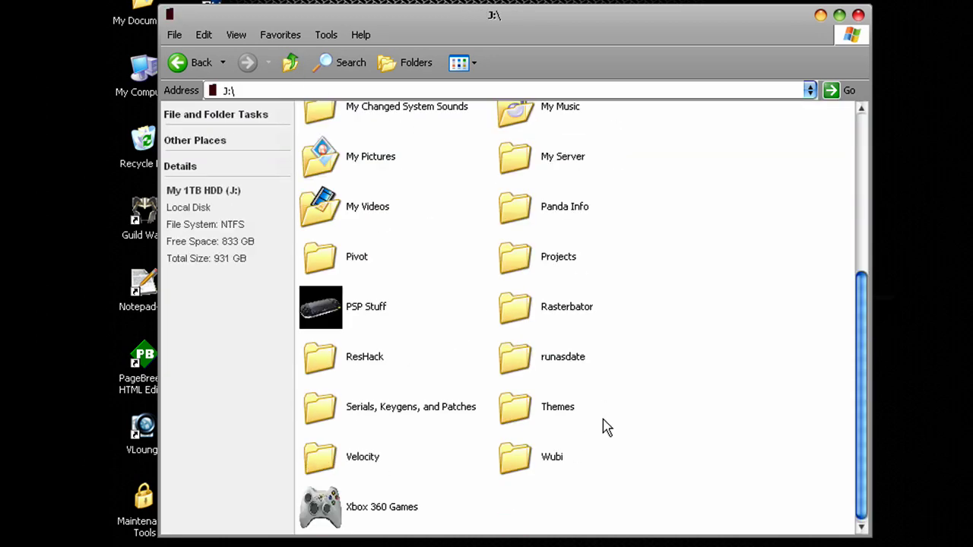
scroll(543, 343, up, 5)
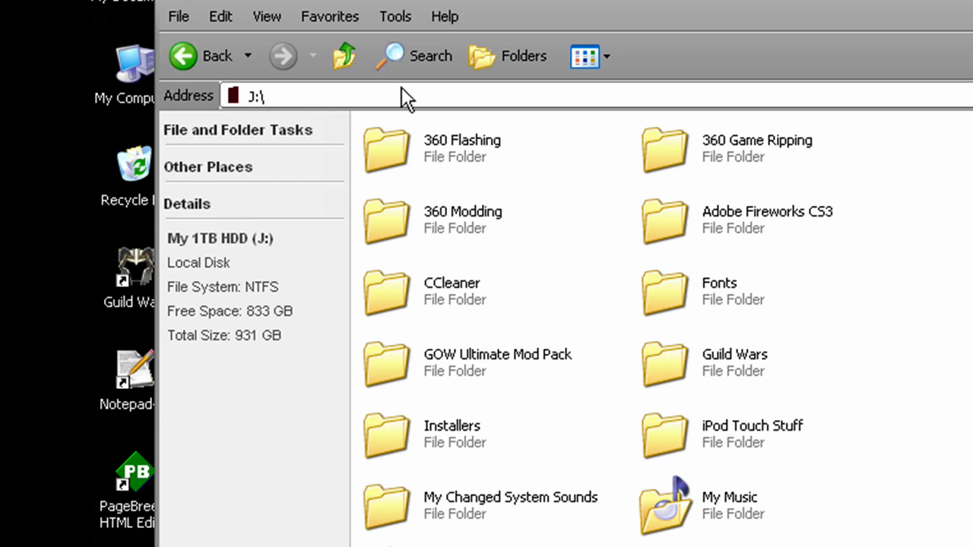
Step: Enable "Show hidden files and folders" in the folder view options and check J:\ for the hidden files
click(405, 21)
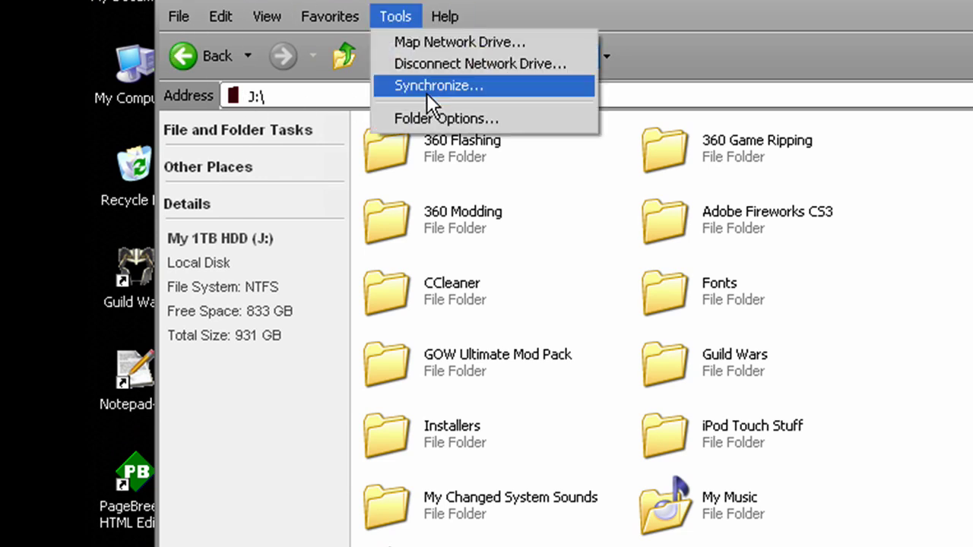
click(428, 118)
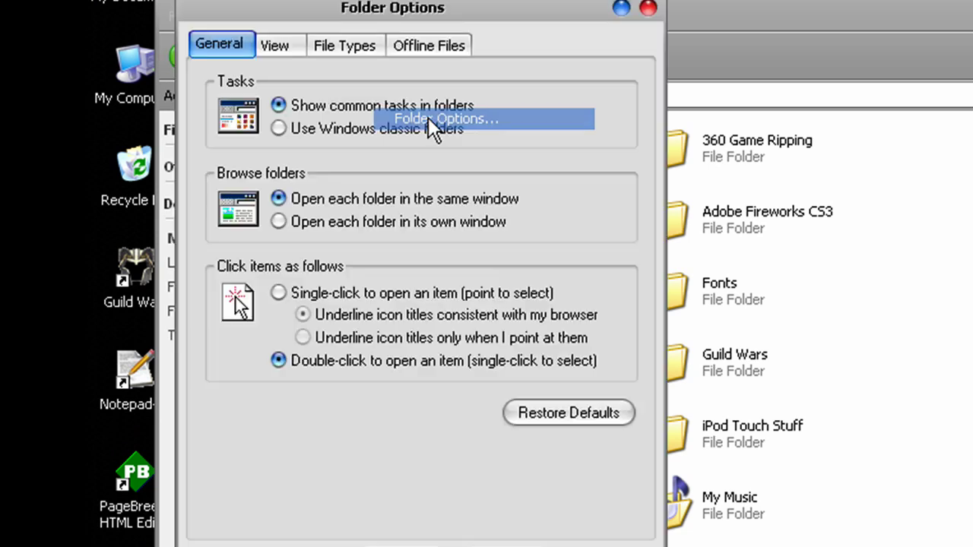
click(284, 40)
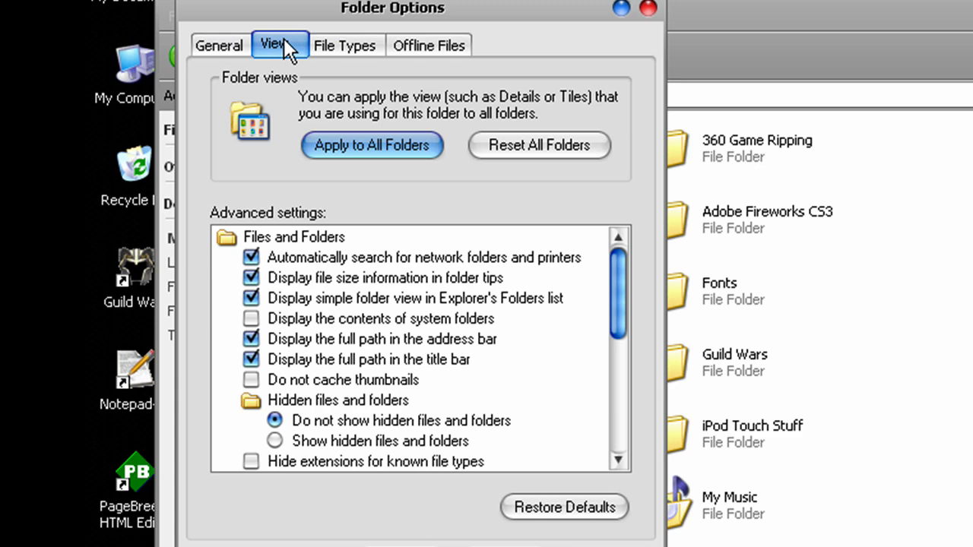
click(271, 400)
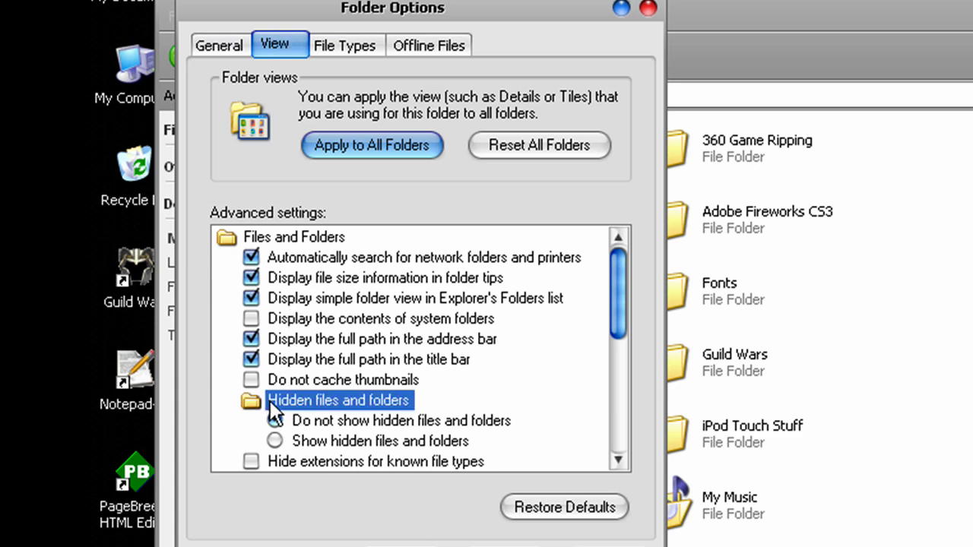
click(276, 440)
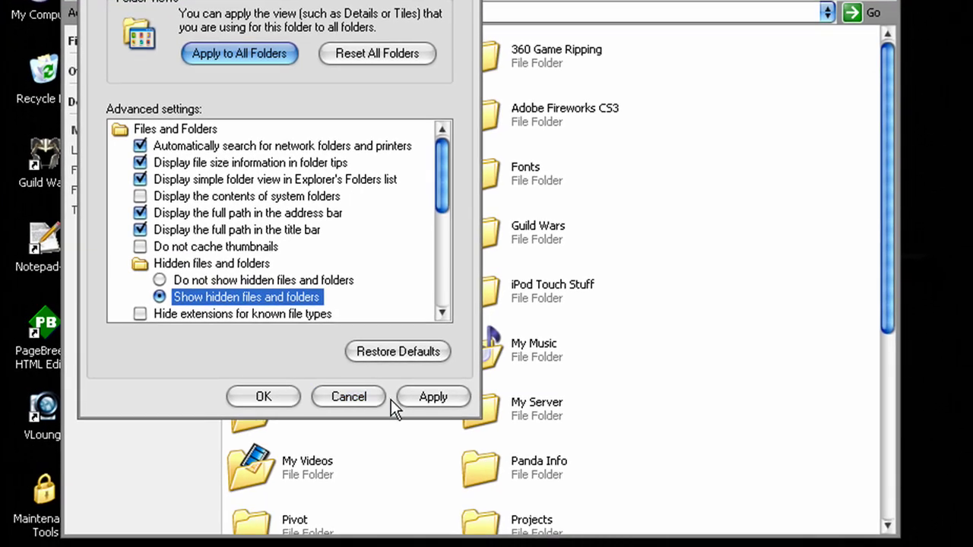
click(426, 397)
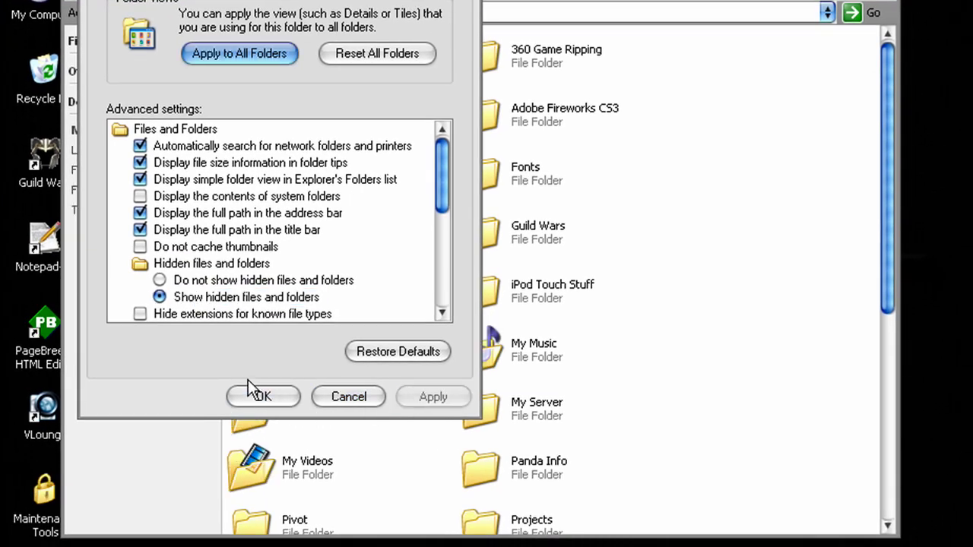
click(259, 397)
scroll(705, 264, down, 5)
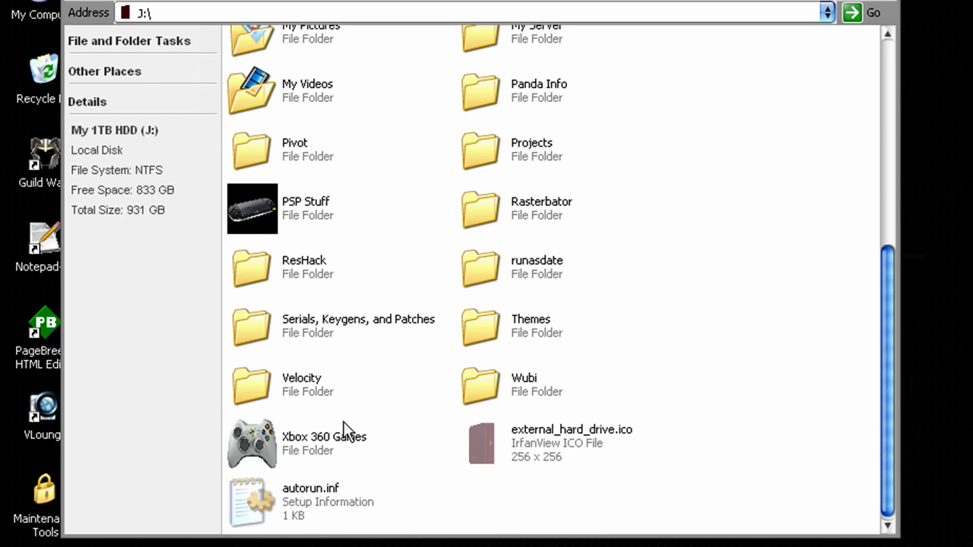
scroll(415, 460, up, 5)
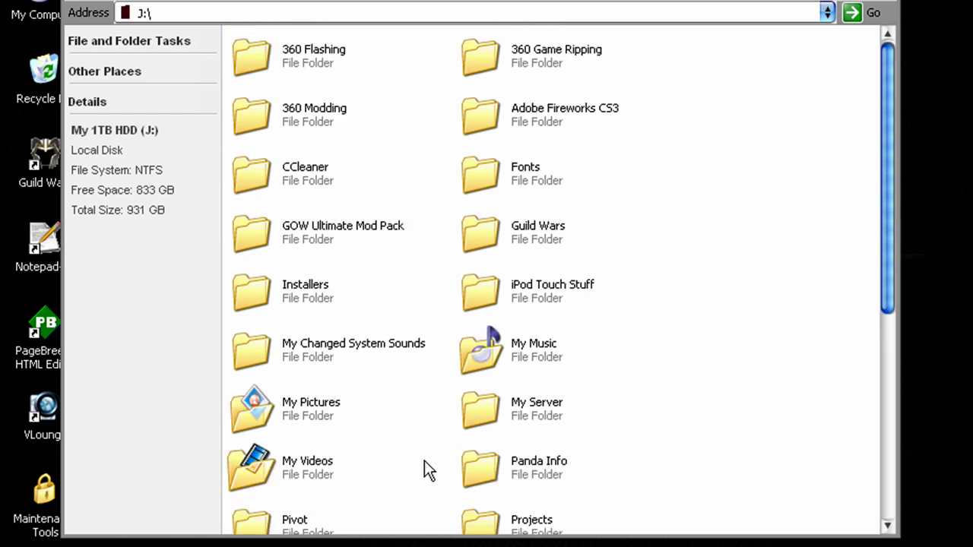
Step: Select "Do not show hidden files and folders" in the folder view options, then close the dialog and the drive window
click(254, 2)
click(282, 32)
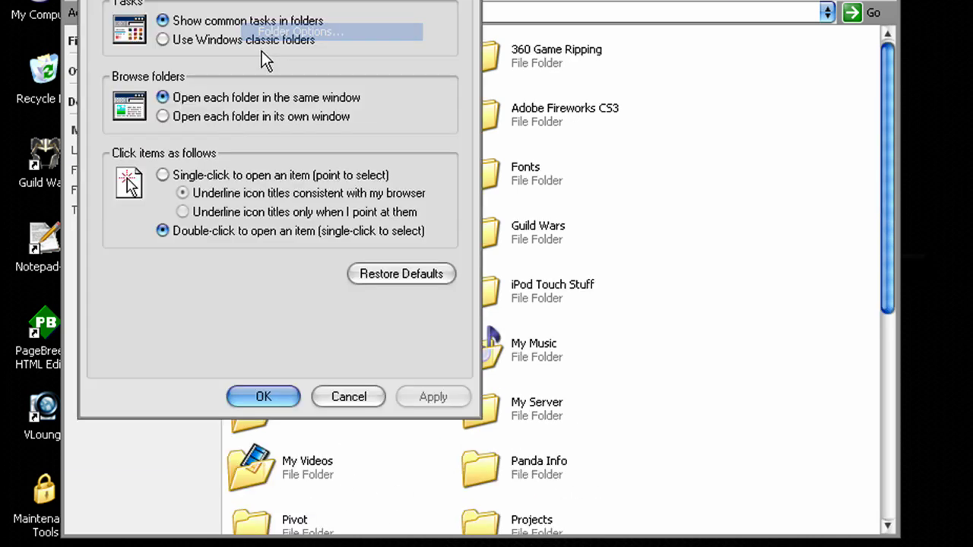
key(ctrl+Tab)
click(161, 280)
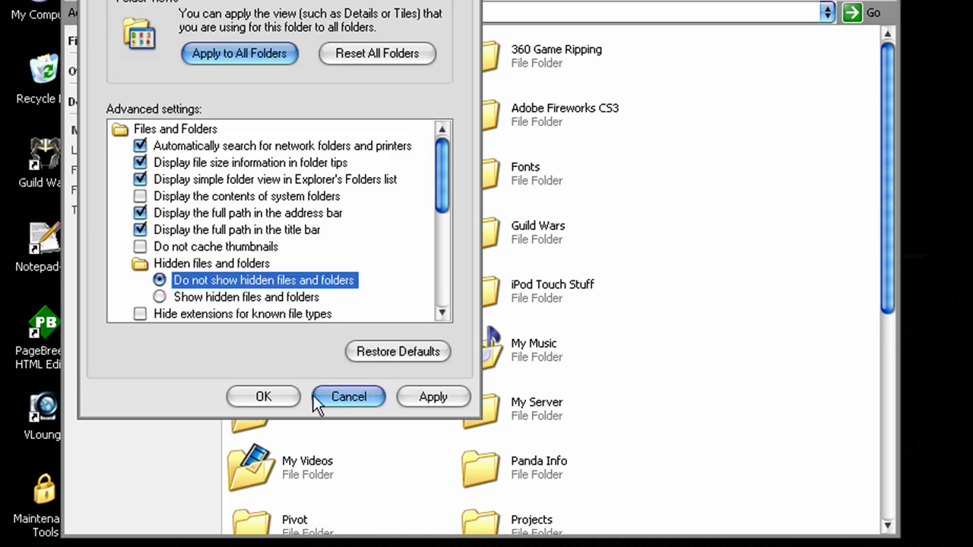
click(315, 398)
click(887, 0)
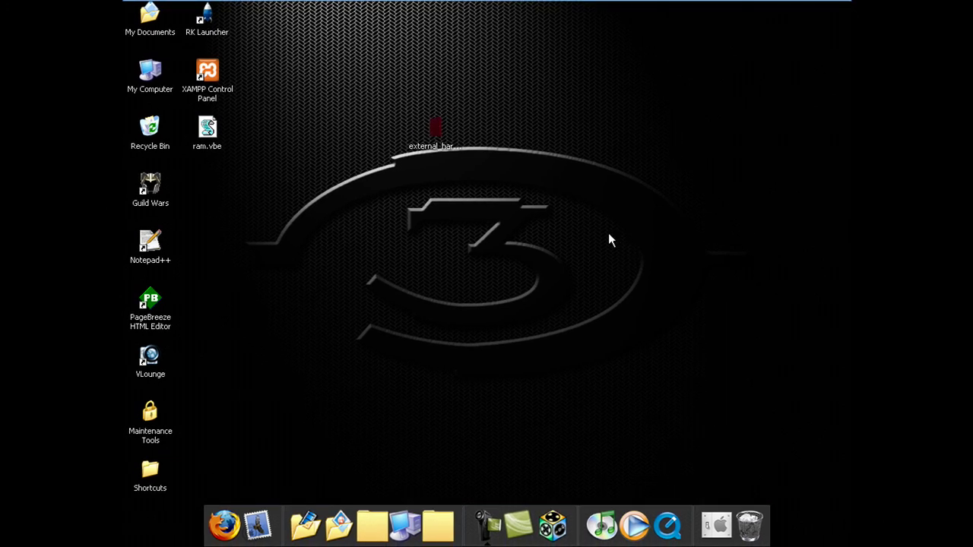
mouse_move(373, 4)
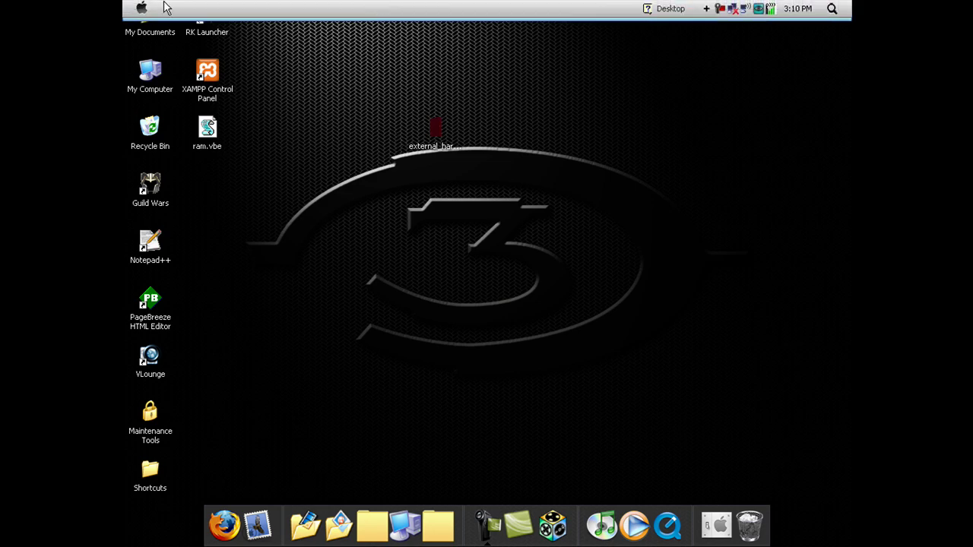